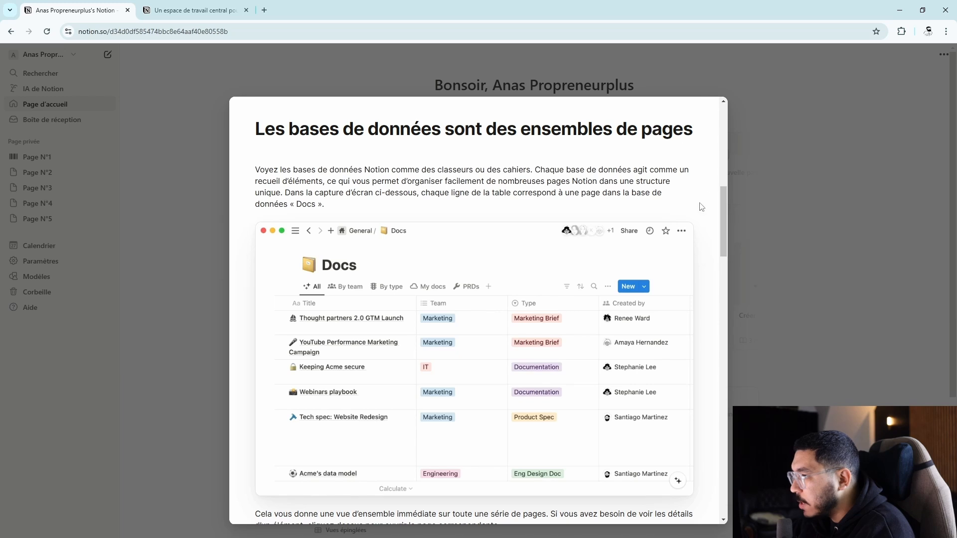
Read through the Notion guide on databases as sets of pages, their properties and their views
{"action": "scroll", "coordinate": [690, 223], "scroll_direction": "down", "scroll_amount": 1}
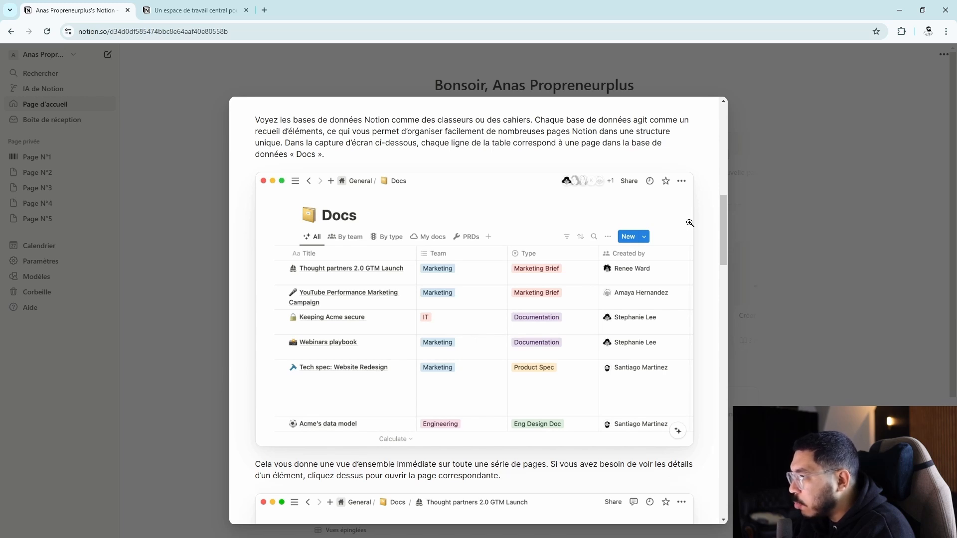
{"action": "scroll", "coordinate": [690, 223], "scroll_direction": "down", "scroll_amount": 3}
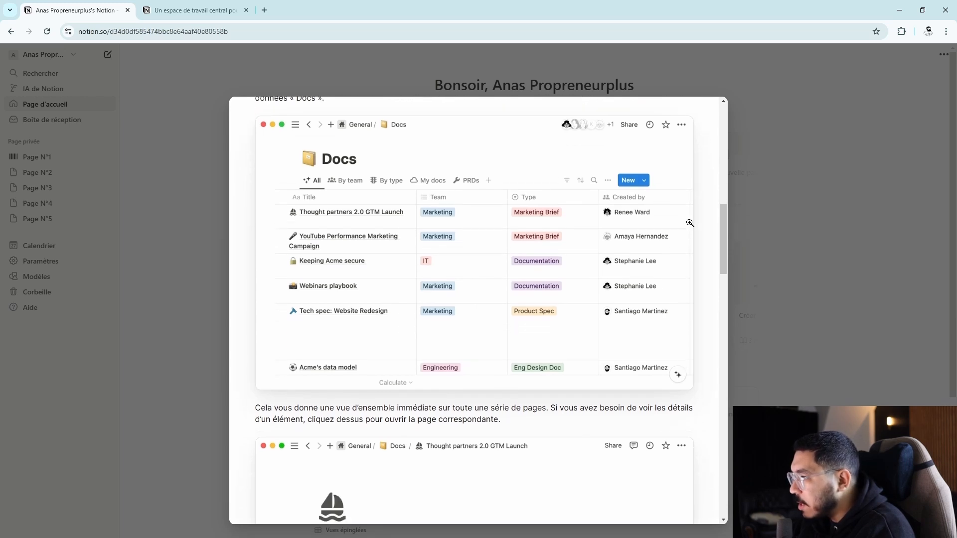
{"action": "scroll", "coordinate": [690, 223], "scroll_direction": "down", "scroll_amount": 9}
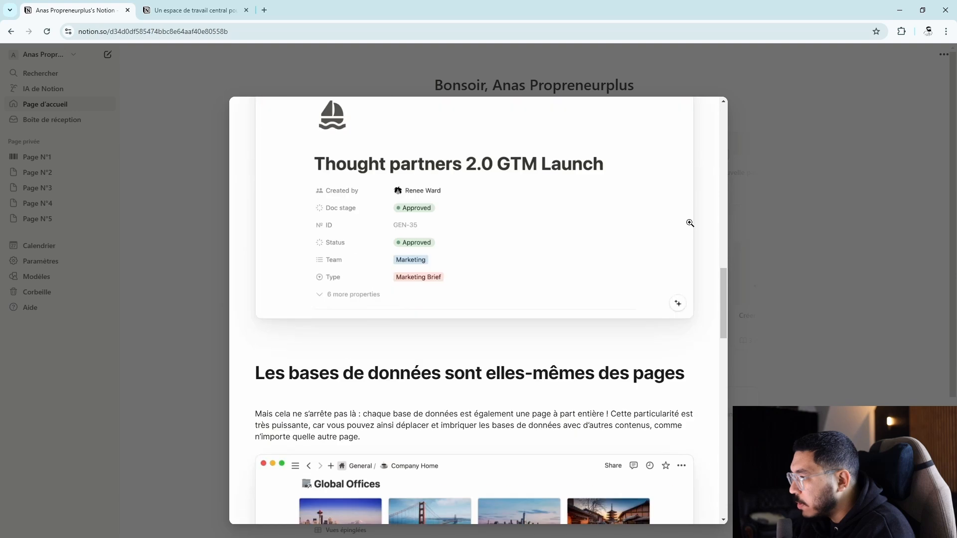
{"action": "scroll", "coordinate": [690, 223], "scroll_direction": "down", "scroll_amount": 3}
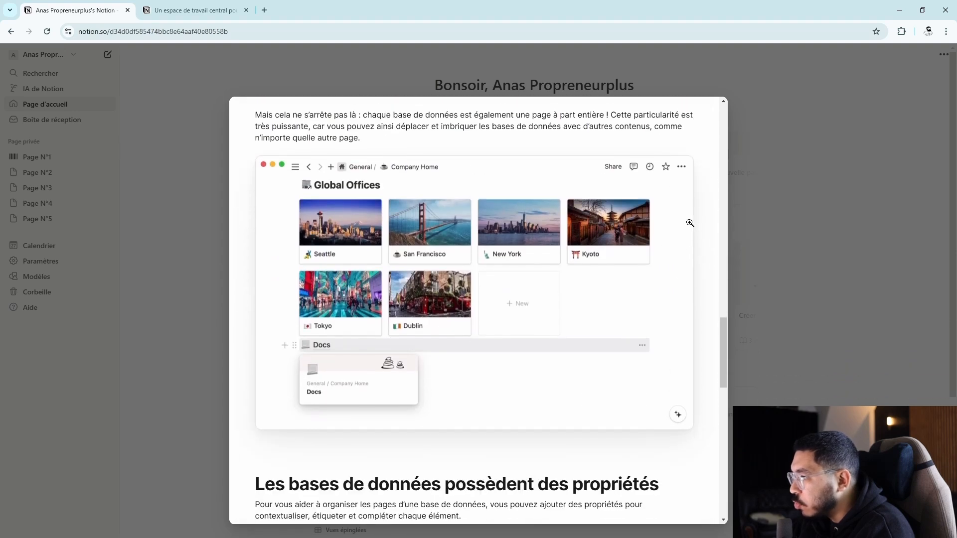
{"action": "scroll", "coordinate": [690, 223], "scroll_direction": "down", "scroll_amount": 10}
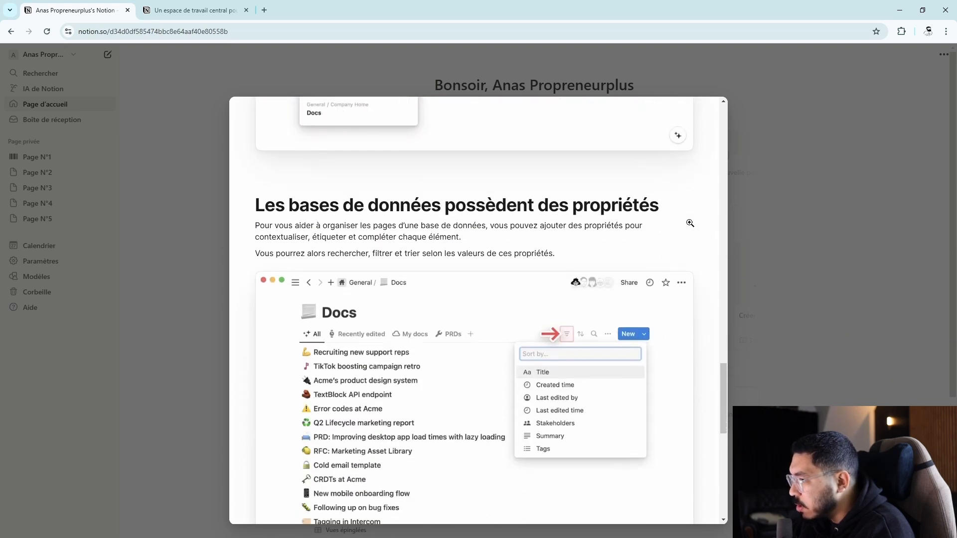
{"action": "scroll", "coordinate": [690, 223], "scroll_direction": "down", "scroll_amount": 5}
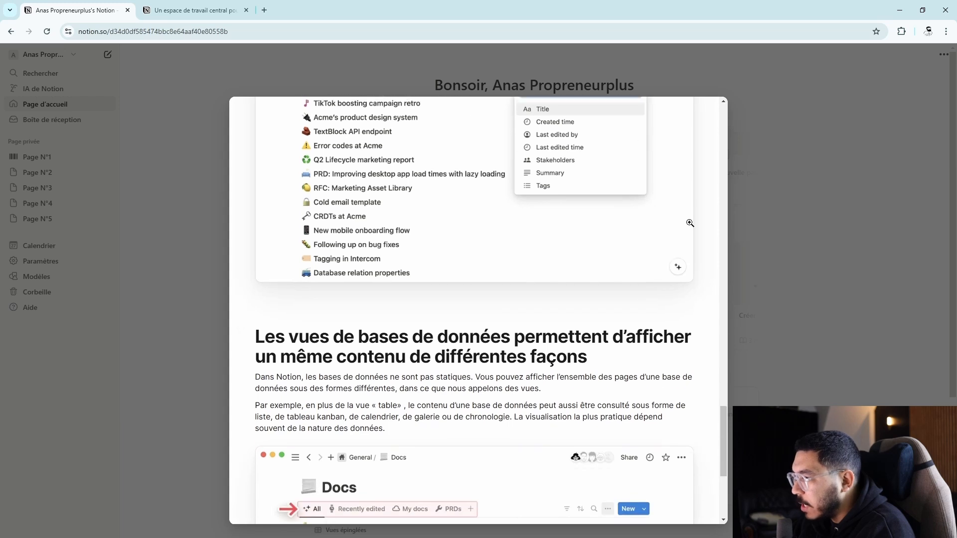
{"action": "scroll", "coordinate": [690, 223], "scroll_direction": "down", "scroll_amount": 1}
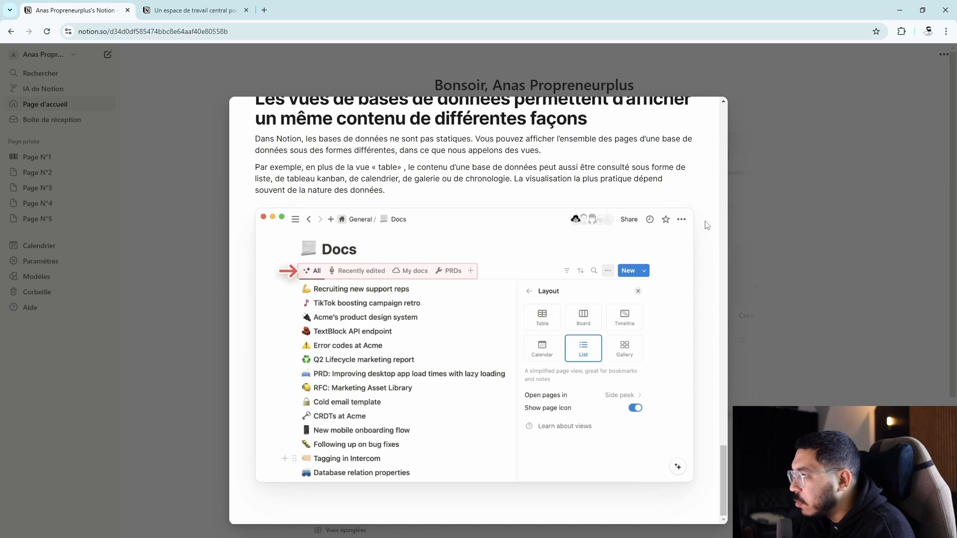
{"action": "scroll", "coordinate": [707, 225], "scroll_direction": "up", "scroll_amount": 4}
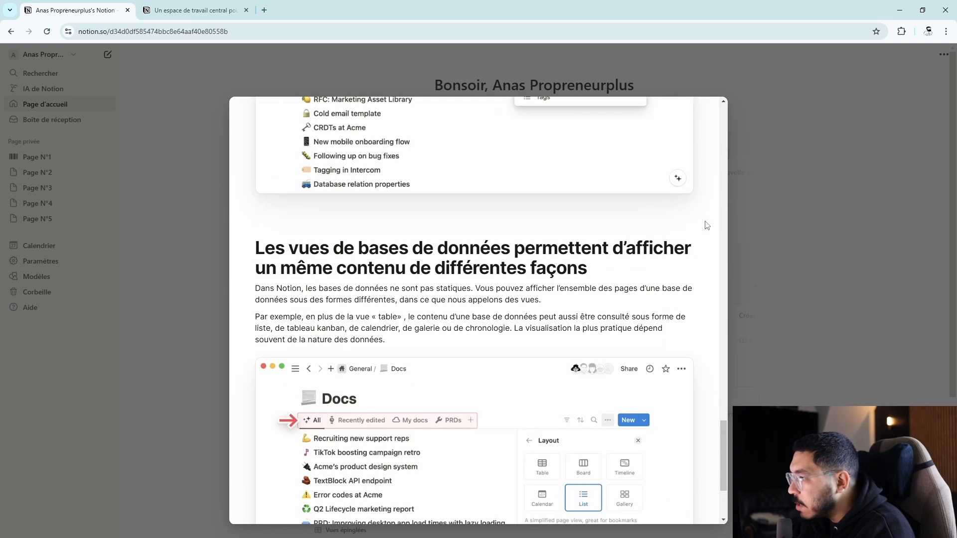
{"action": "scroll", "coordinate": [707, 226], "scroll_direction": "down", "scroll_amount": 10}
{"action": "scroll", "coordinate": [707, 225], "scroll_direction": "up", "scroll_amount": 2}
{"action": "scroll", "coordinate": [707, 225], "scroll_direction": "up", "scroll_amount": 12}
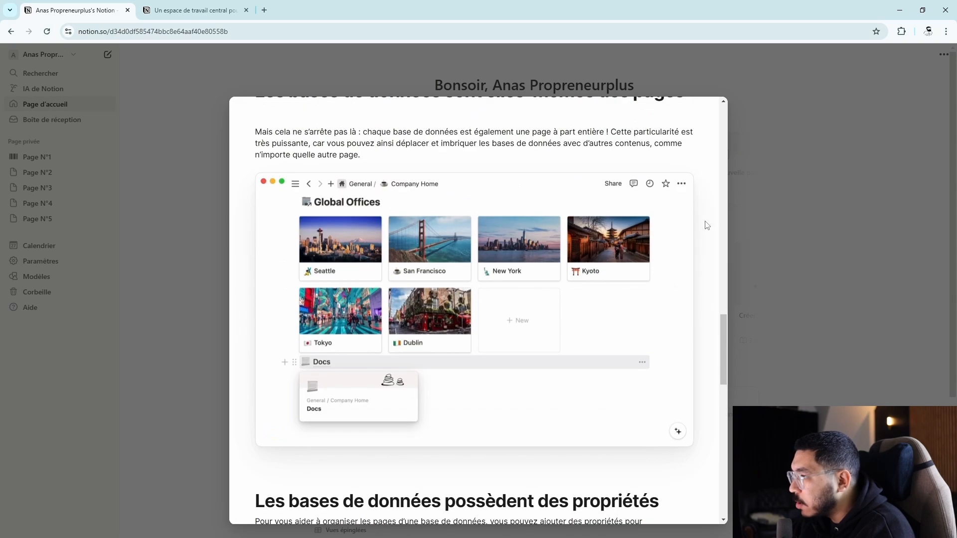
{"action": "scroll", "coordinate": [707, 226], "scroll_direction": "up", "scroll_amount": 15}
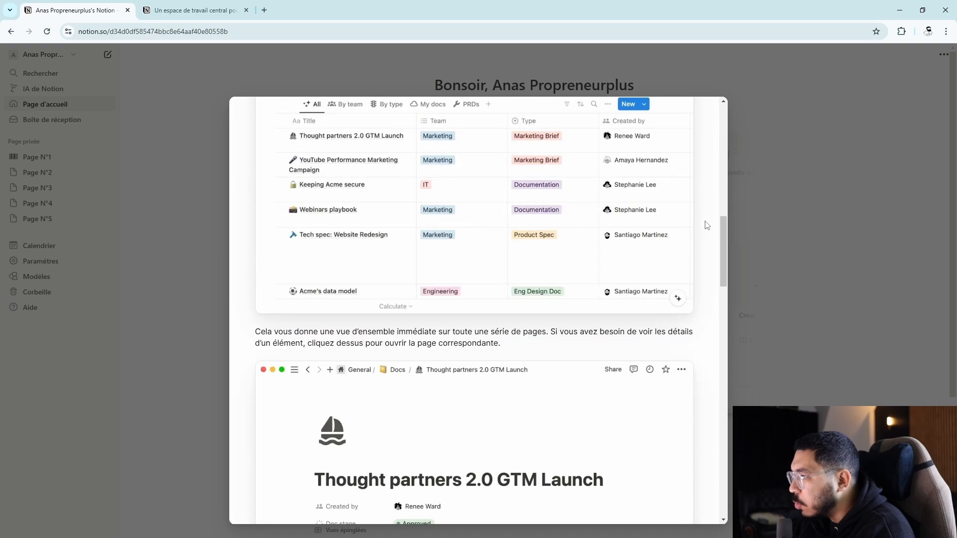
{"action": "scroll", "coordinate": [707, 225], "scroll_direction": "up", "scroll_amount": 3}
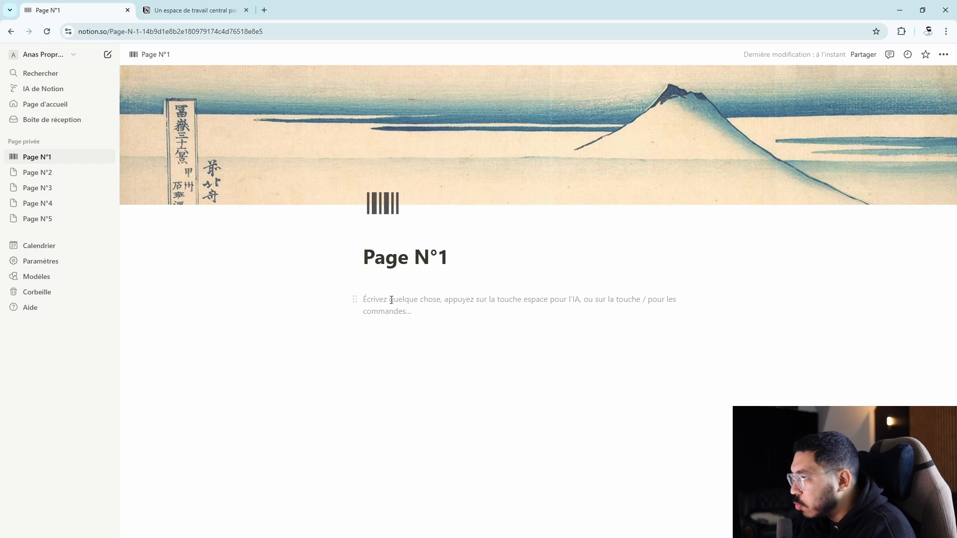
Insert a table view in the body of Page N°1, based on a newly created database
{"action": "type", "text": "/table"}
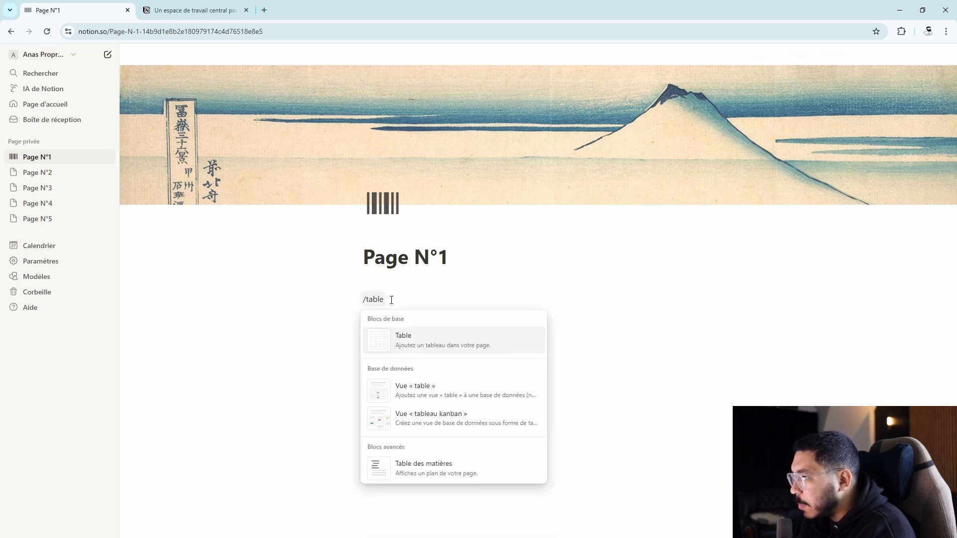
{"action": "left_click", "coordinate": [429, 393]}
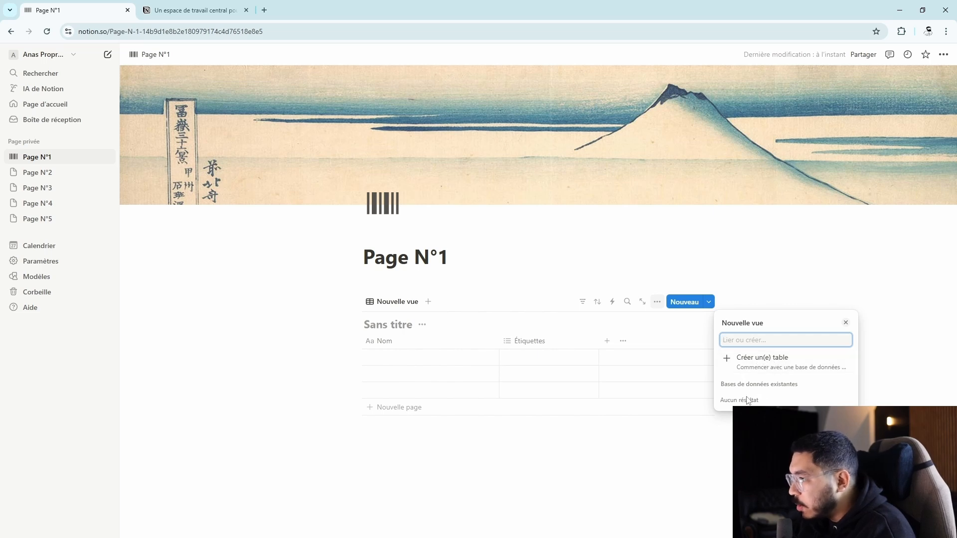
{"action": "left_click", "coordinate": [760, 364]}
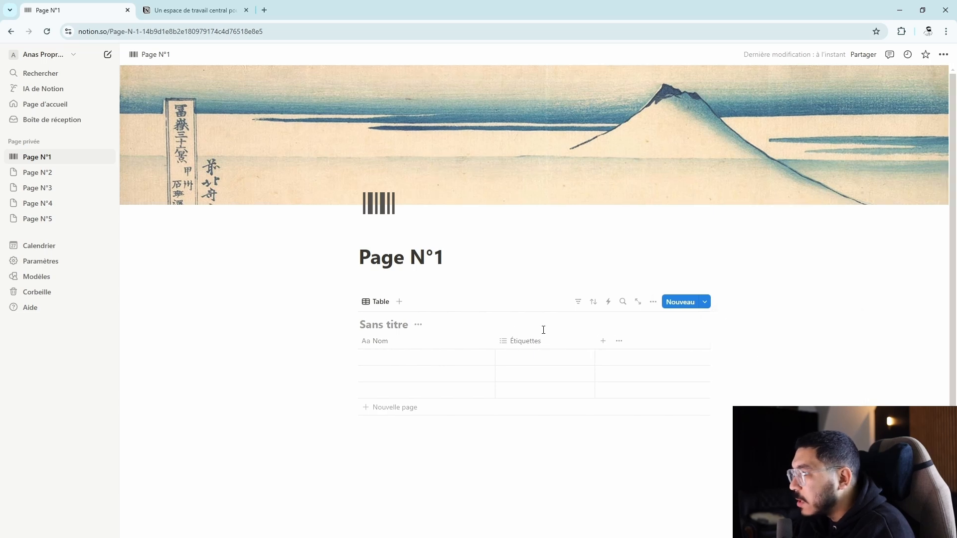
Title the new database BD 1 and add two empty pages as rows to its table
{"action": "left_click", "coordinate": [399, 326]}
{"action": "type", "text": "BD 1"}
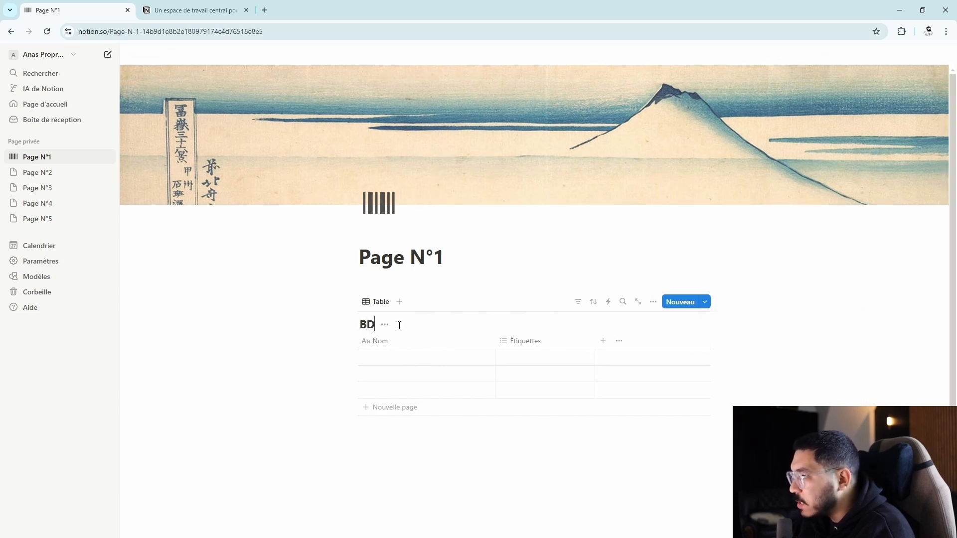
{"action": "left_click", "coordinate": [412, 439]}
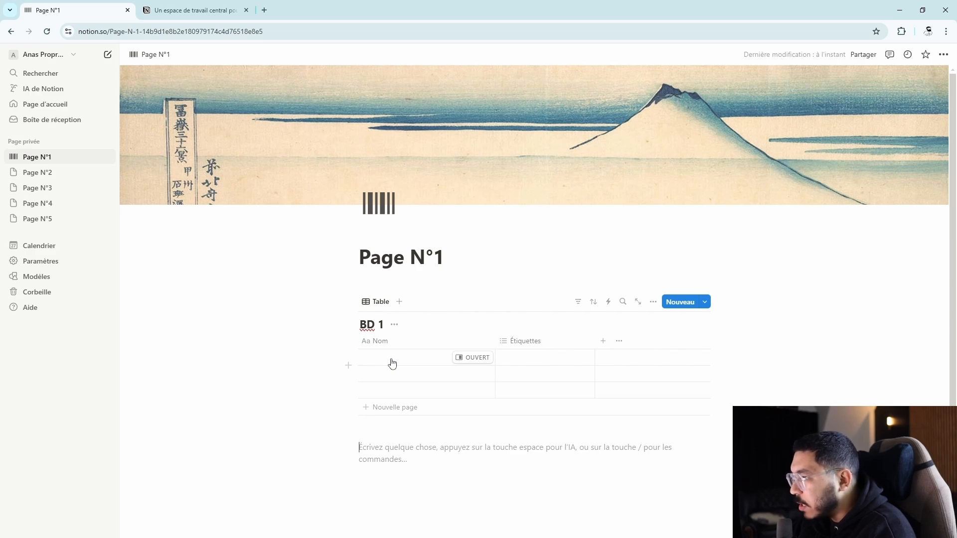
{"action": "left_click", "coordinate": [394, 407]}
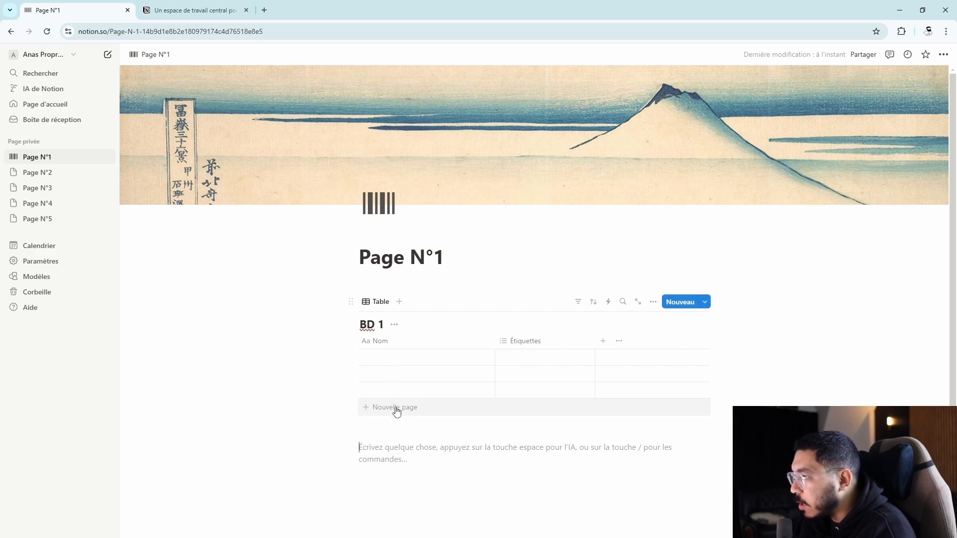
{"action": "left_click", "coordinate": [385, 428]}
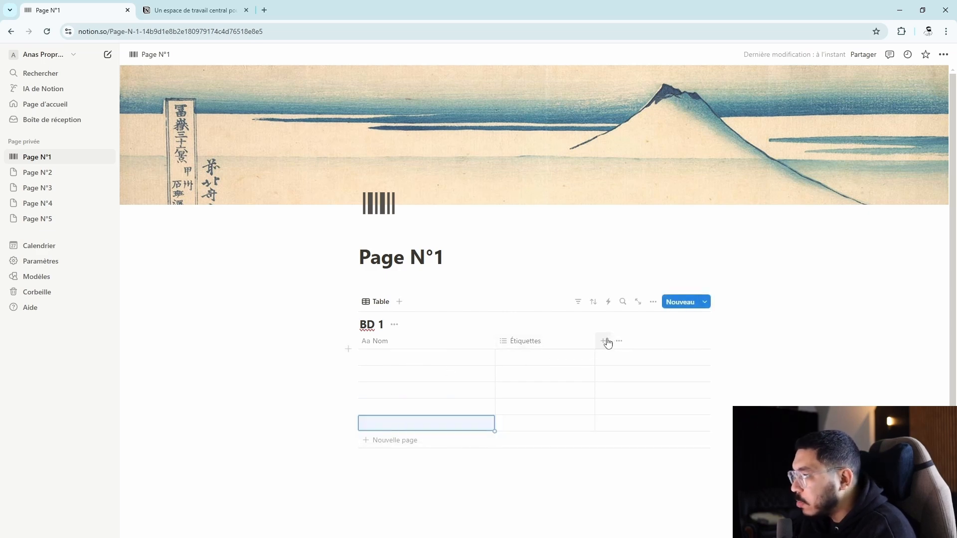
Remove the Étiquettes property from BD 1 and add a property of type Texte
{"action": "left_click", "coordinate": [604, 341]}
{"action": "scroll", "coordinate": [746, 314], "scroll_direction": "down", "scroll_amount": 3}
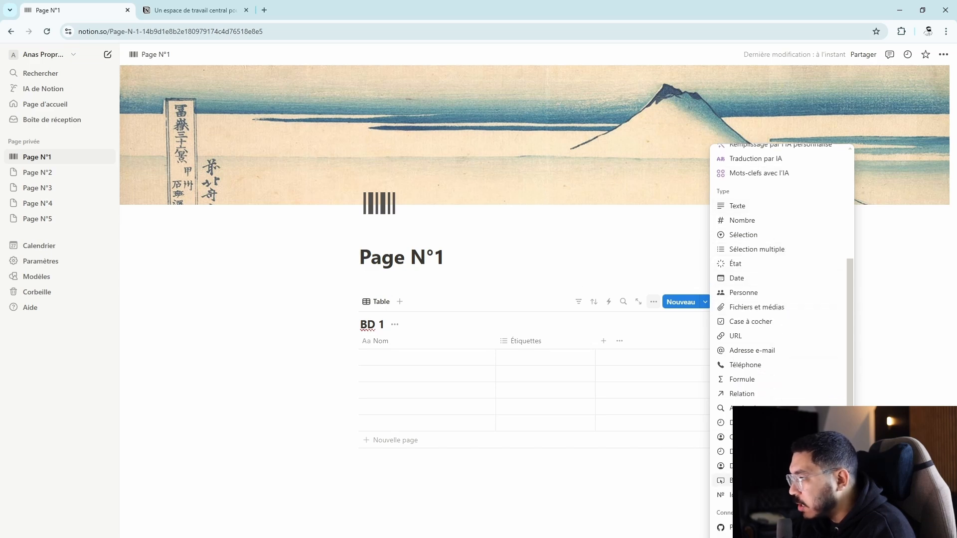
{"action": "scroll", "coordinate": [766, 218], "scroll_direction": "up", "scroll_amount": 1}
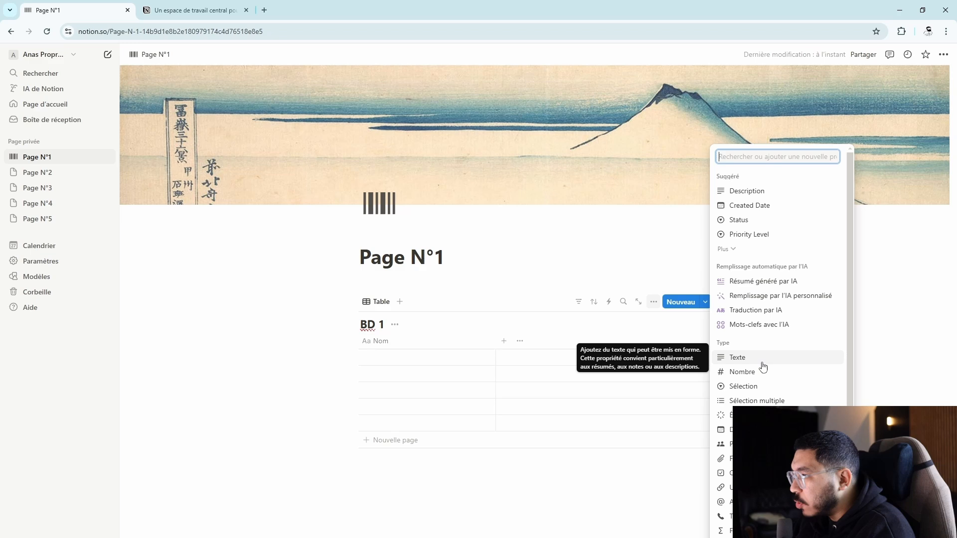
{"action": "scroll", "coordinate": [763, 368], "scroll_direction": "down", "scroll_amount": 2}
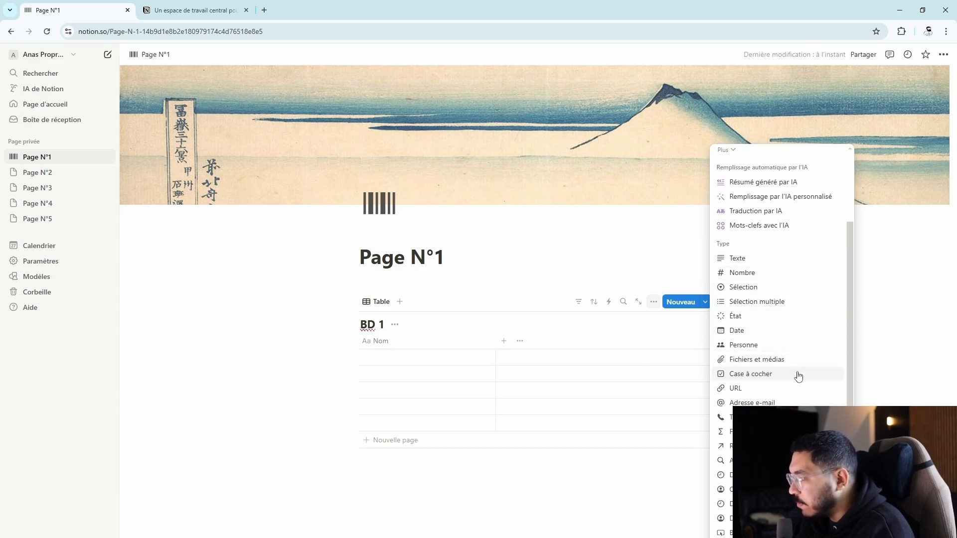
{"action": "scroll", "coordinate": [798, 381], "scroll_direction": "down", "scroll_amount": 1}
{"action": "scroll", "coordinate": [799, 390], "scroll_direction": "up", "scroll_amount": 2}
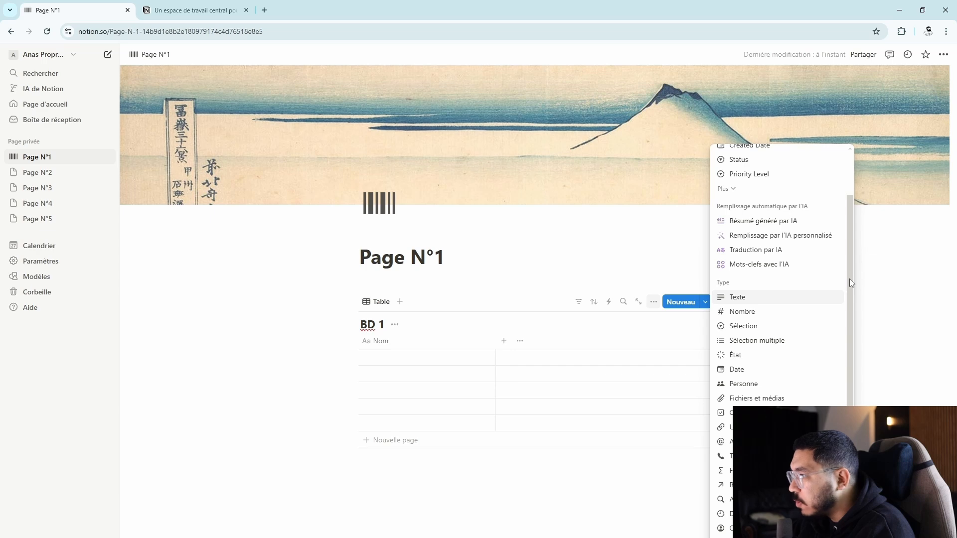
{"action": "left_click", "coordinate": [786, 299]}
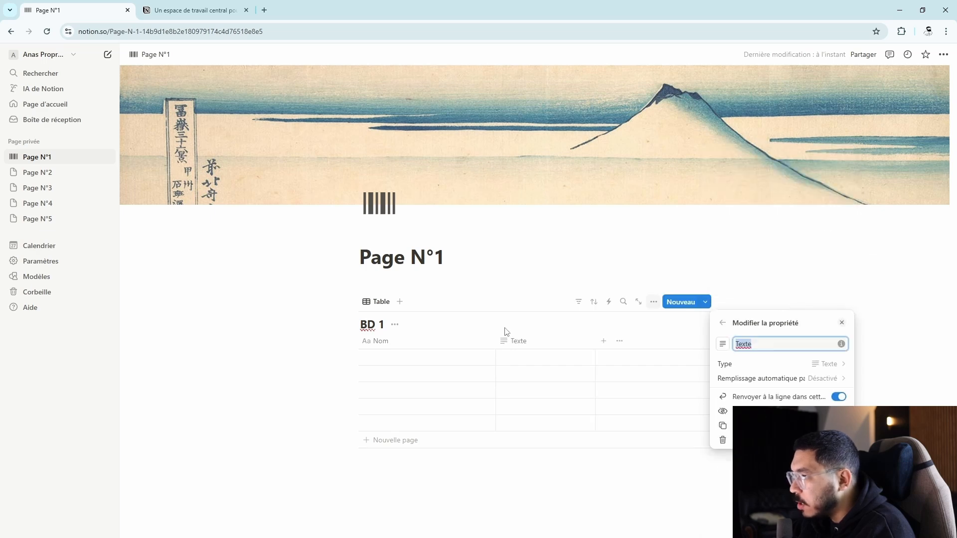
{"action": "left_click", "coordinate": [615, 339]}
Add a property of type Date to BD 1, keeping its default name and settings
{"action": "left_click", "coordinate": [603, 341]}
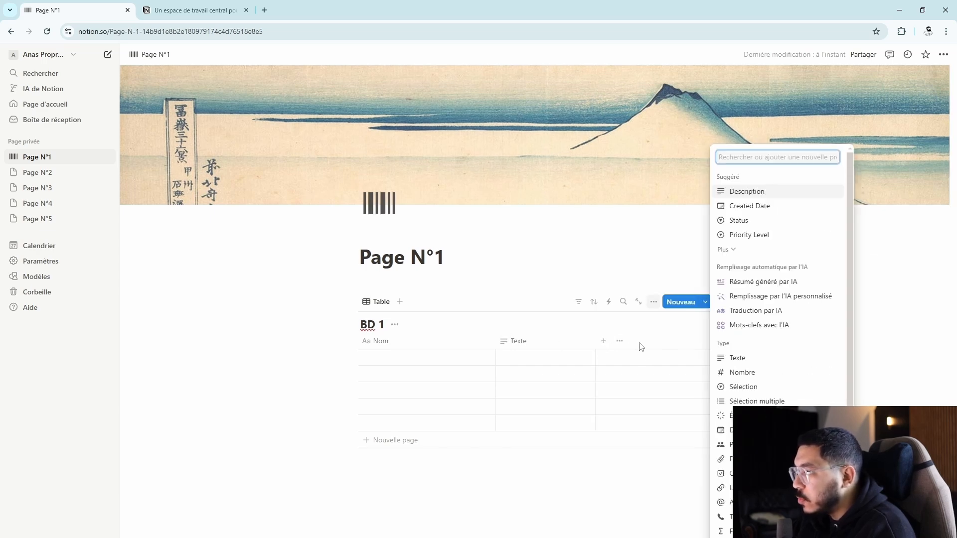
{"action": "scroll", "coordinate": [764, 299], "scroll_direction": "down", "scroll_amount": 1}
{"action": "scroll", "coordinate": [778, 299], "scroll_direction": "down", "scroll_amount": 1}
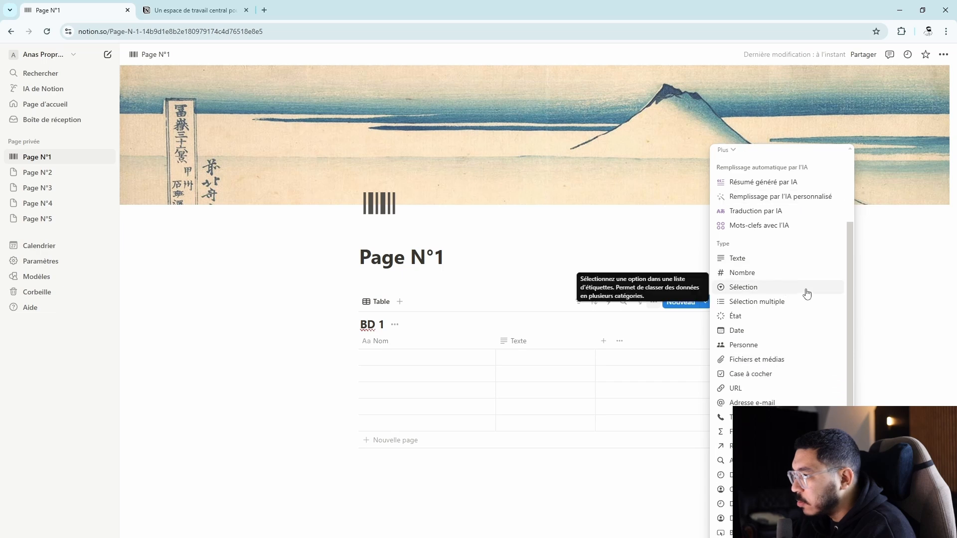
{"action": "left_click", "coordinate": [761, 330]}
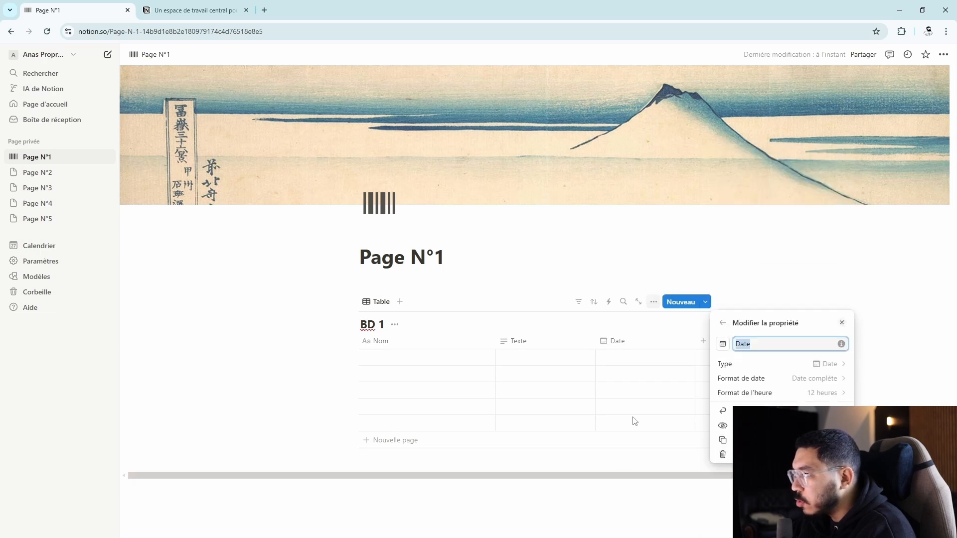
{"action": "left_click", "coordinate": [604, 496]}
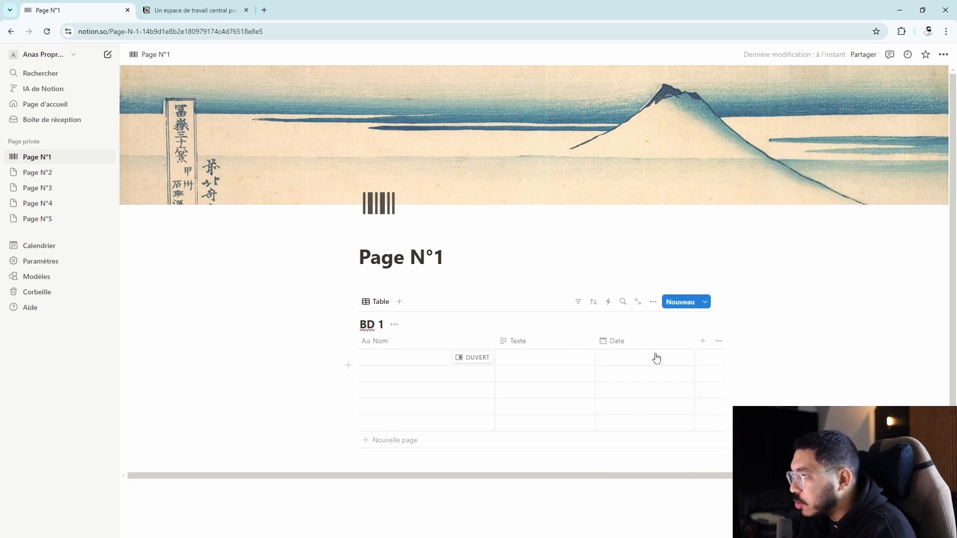
Add a property of type Case à cocher to the BD 1 table
{"action": "left_click", "coordinate": [703, 342]}
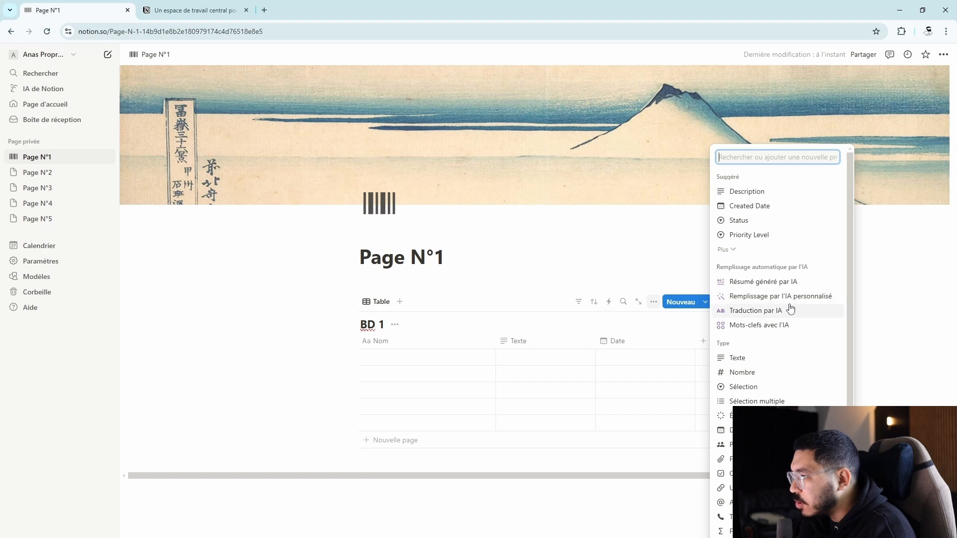
{"action": "scroll", "coordinate": [774, 305], "scroll_direction": "down", "scroll_amount": 1}
{"action": "scroll", "coordinate": [773, 306], "scroll_direction": "down", "scroll_amount": 1}
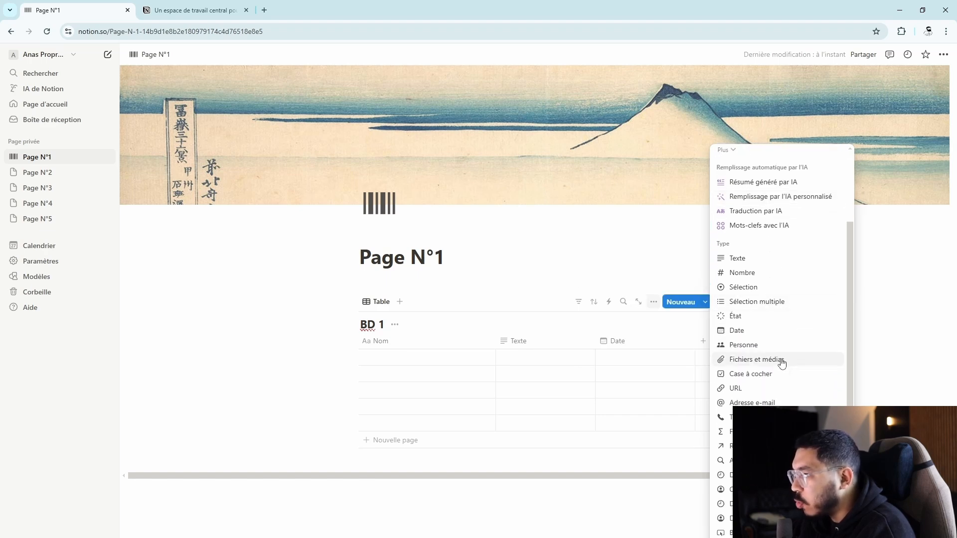
{"action": "left_click", "coordinate": [763, 374]}
{"action": "left_click", "coordinate": [650, 466]}
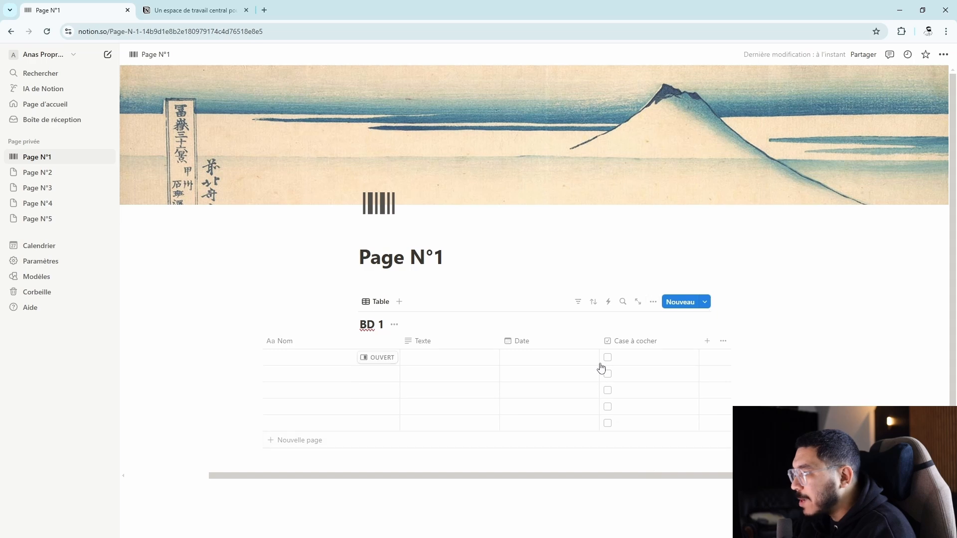
Check the databases offered for a Relation property without linking one, and add an Agrégation property to BD 1
{"action": "left_click", "coordinate": [708, 342]}
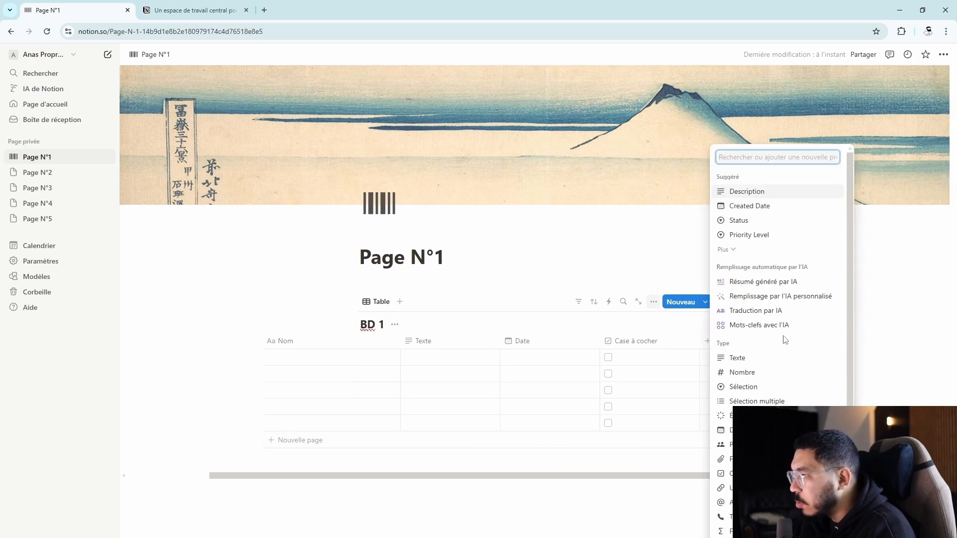
{"action": "scroll", "coordinate": [785, 339], "scroll_direction": "down", "scroll_amount": 2}
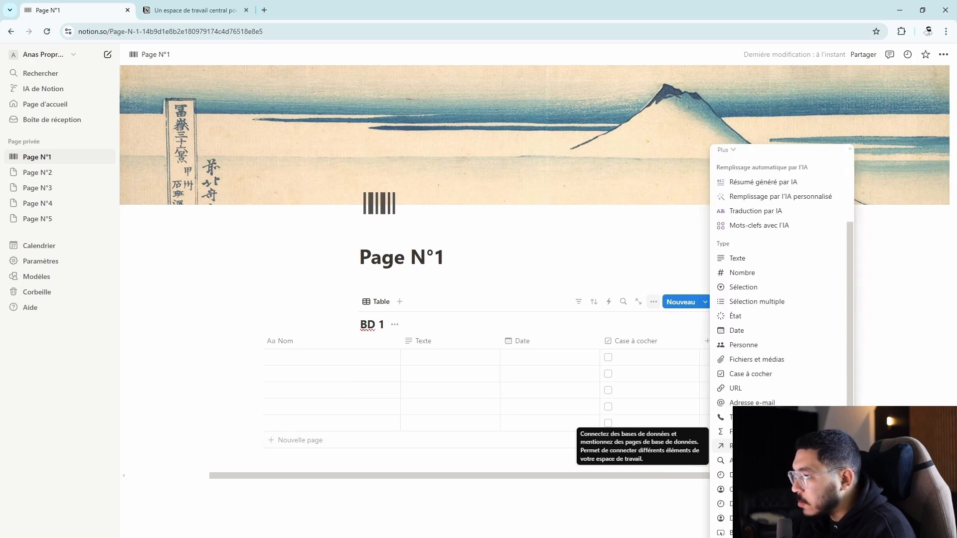
{"action": "left_click", "coordinate": [738, 446]}
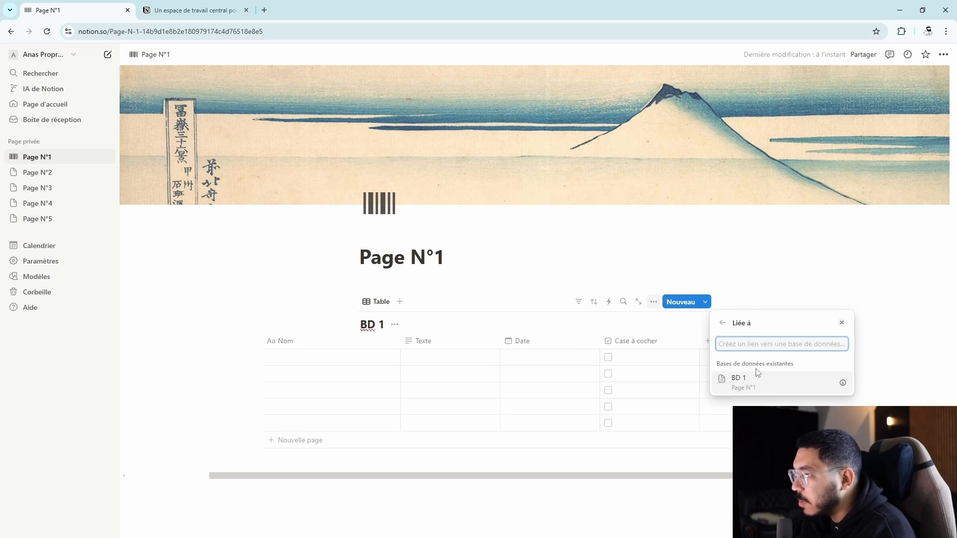
{"action": "left_click", "coordinate": [723, 324]}
{"action": "scroll", "coordinate": [758, 359], "scroll_direction": "down", "scroll_amount": 3}
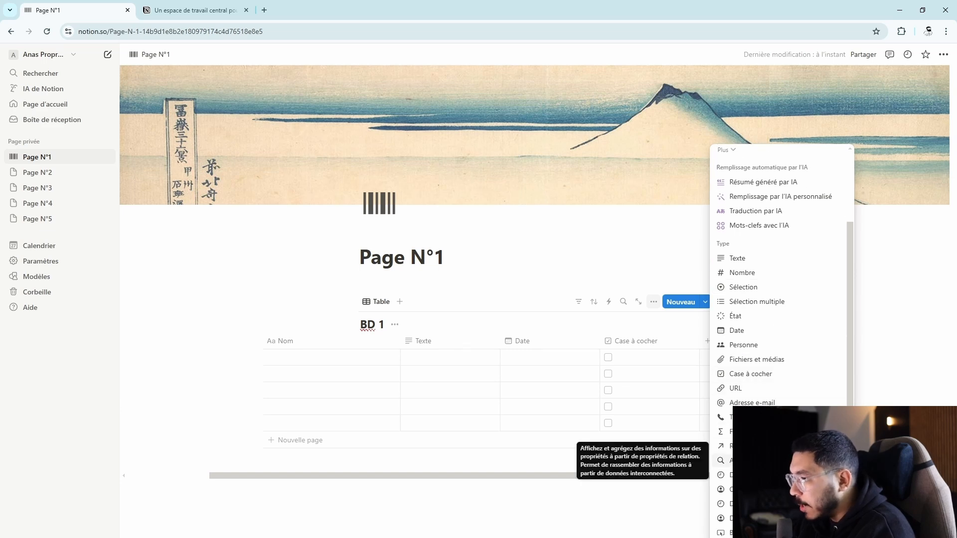
{"action": "left_click", "coordinate": [748, 461]}
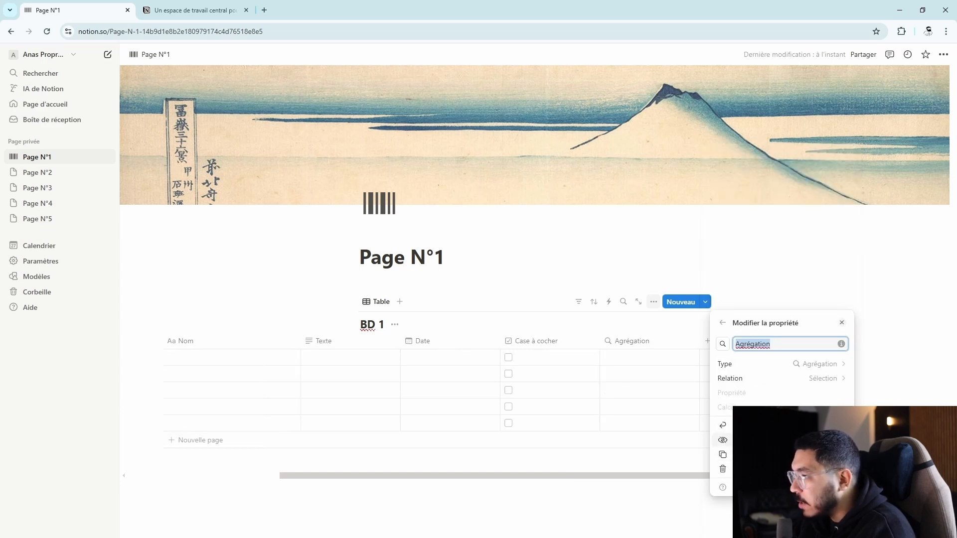
Leave the Agrégation property's settings without choosing a relation, and delete that property from BD 1
{"action": "left_click", "coordinate": [753, 378]}
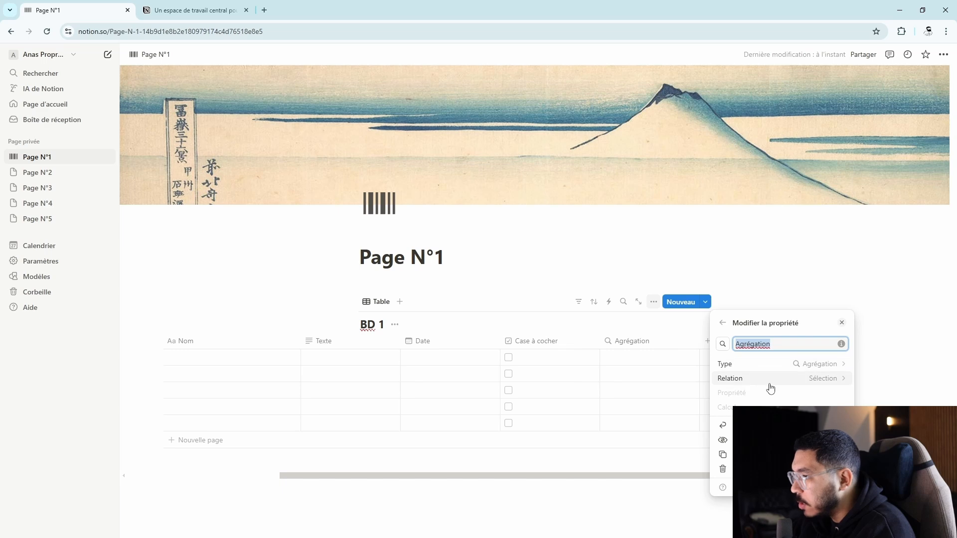
{"action": "left_click", "coordinate": [813, 381]}
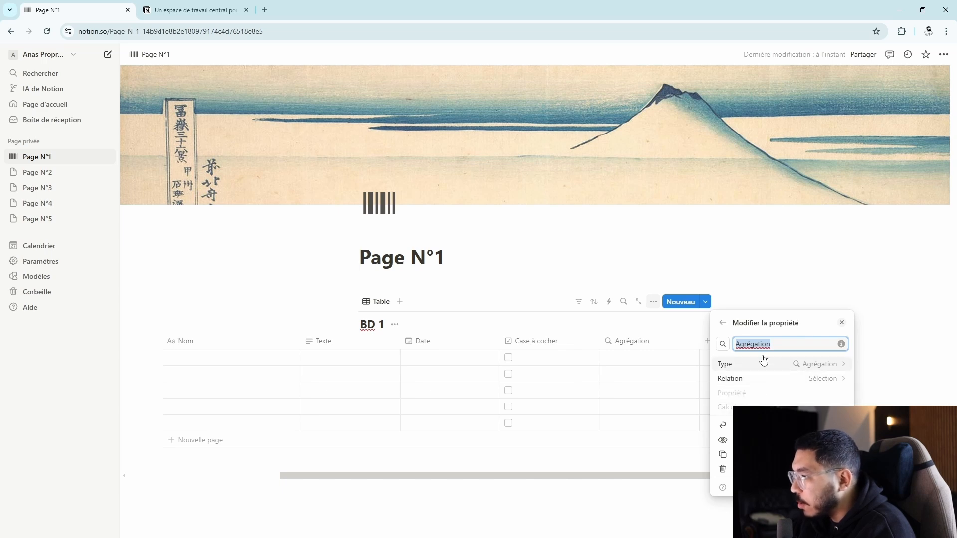
{"action": "left_click", "coordinate": [722, 323]}
{"action": "key", "text": "Escape"}
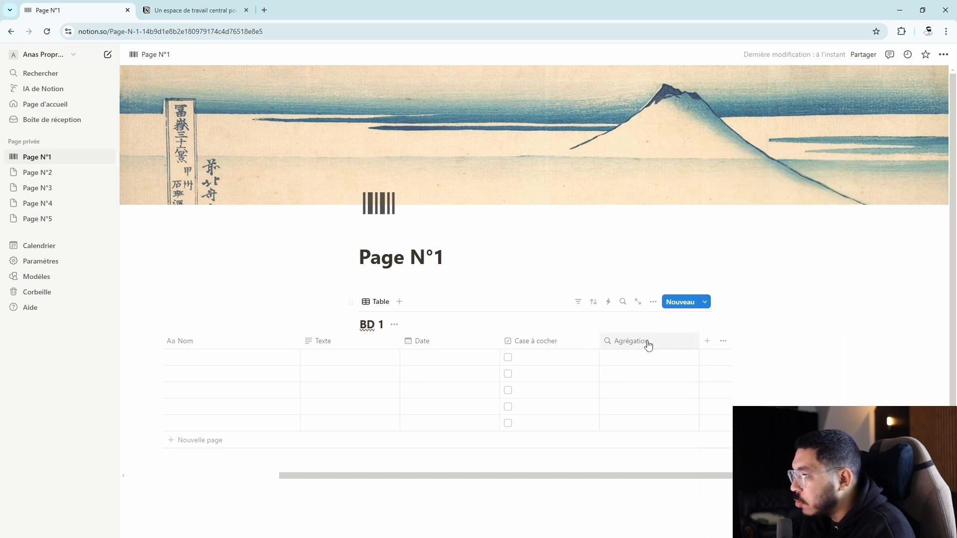
{"action": "left_click", "coordinate": [647, 342]}
{"action": "left_click", "coordinate": [648, 485]}
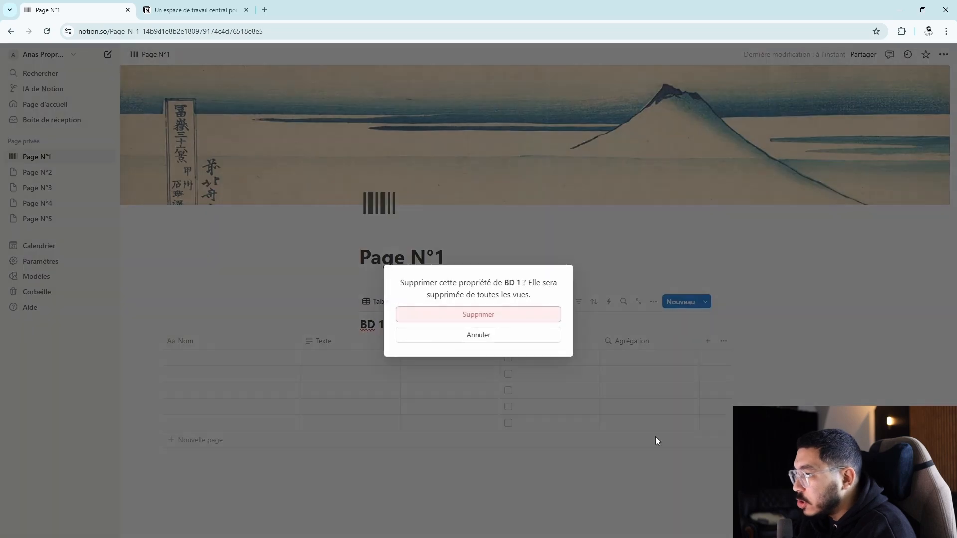
{"action": "left_click", "coordinate": [534, 317]}
{"action": "scroll", "coordinate": [587, 467], "scroll_direction": "left", "scroll_amount": 5}
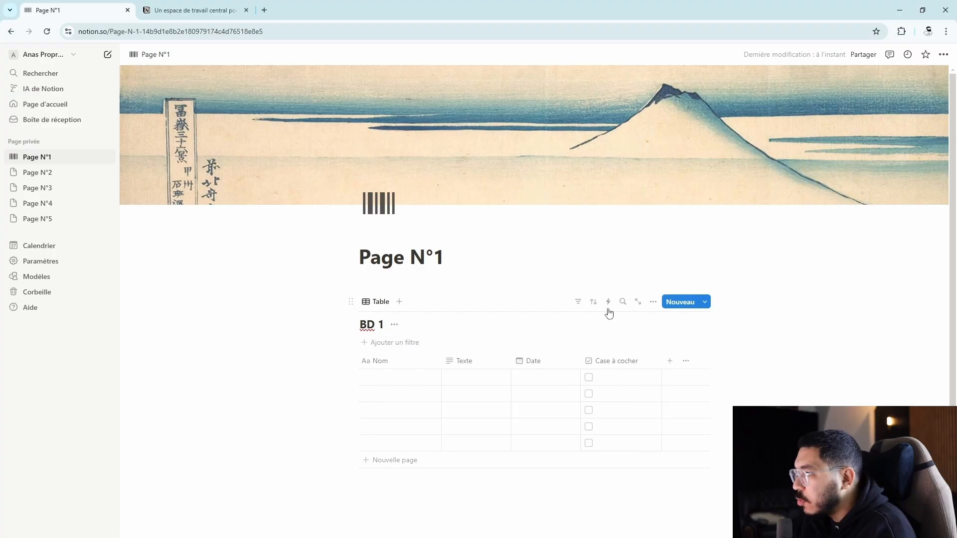
Try sorting BD 1 by Date in ascending order, remove the sort, and check the properties offered for filtering
{"action": "left_click", "coordinate": [594, 300]}
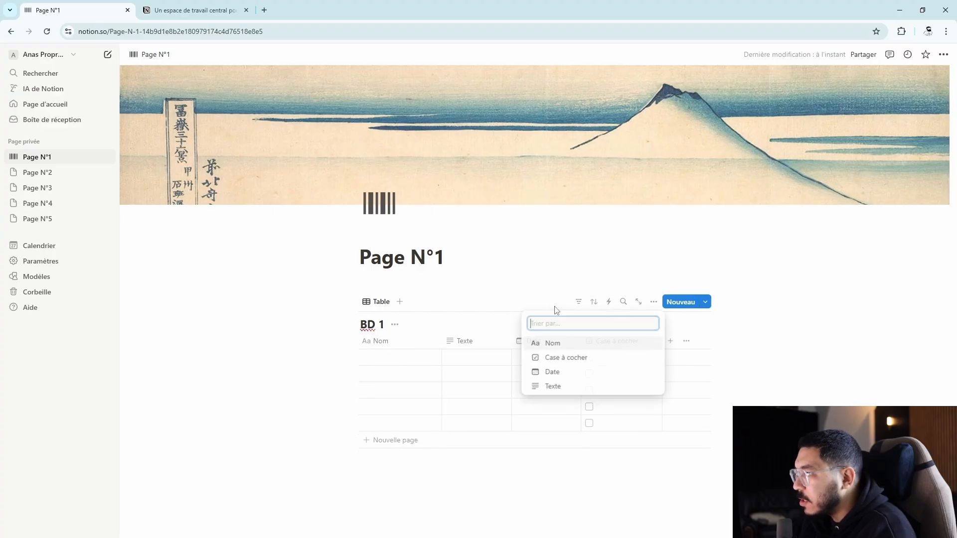
{"action": "left_click", "coordinate": [594, 298]}
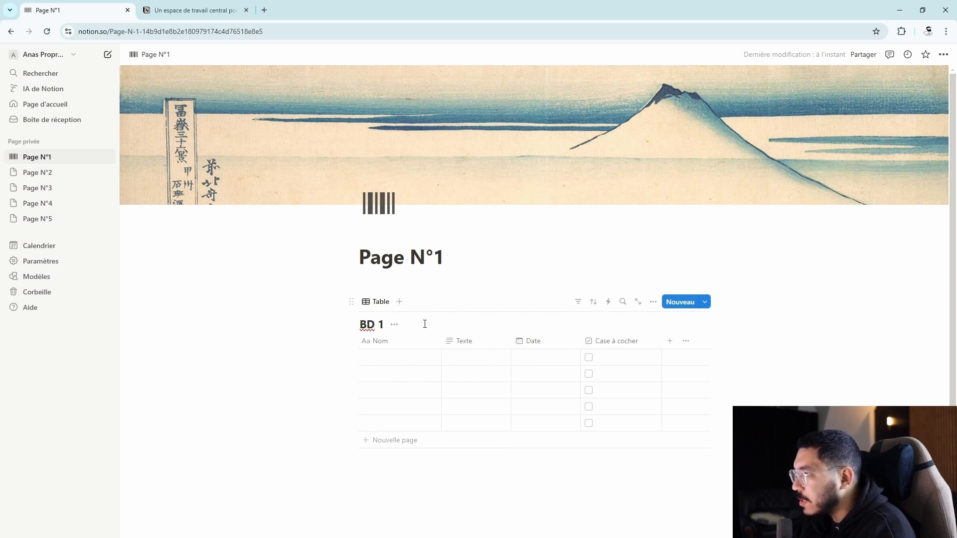
{"action": "left_click", "coordinate": [594, 302]}
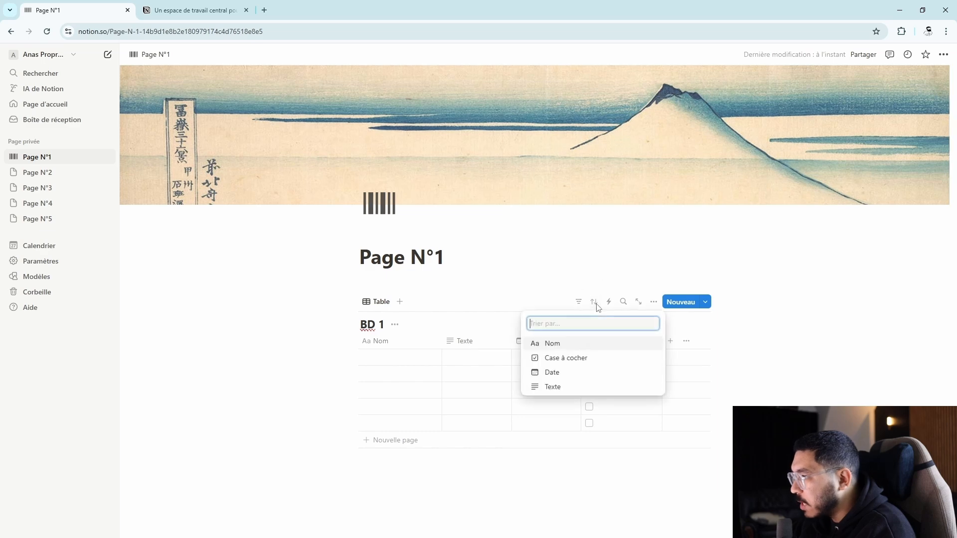
{"action": "left_click", "coordinate": [575, 372]}
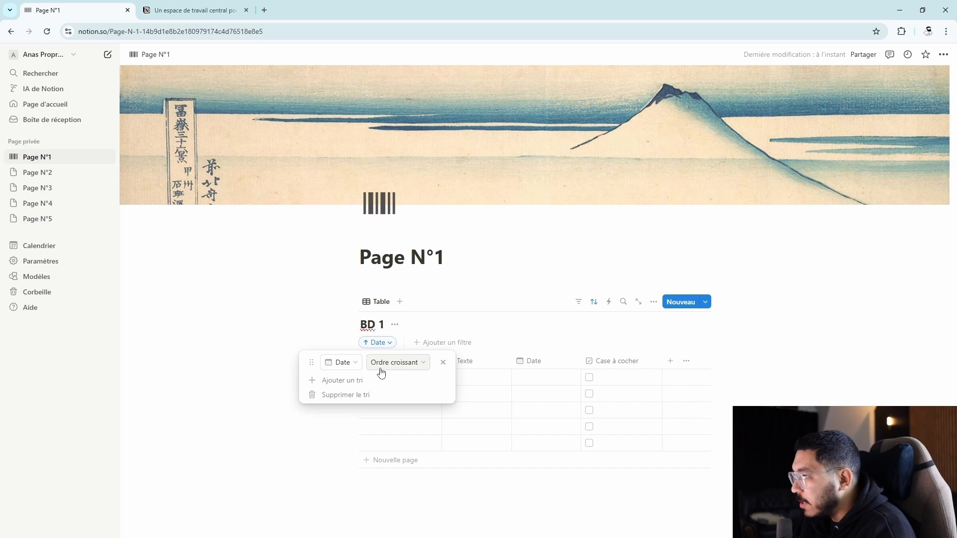
{"action": "left_click", "coordinate": [345, 395]}
{"action": "left_click", "coordinate": [579, 301]}
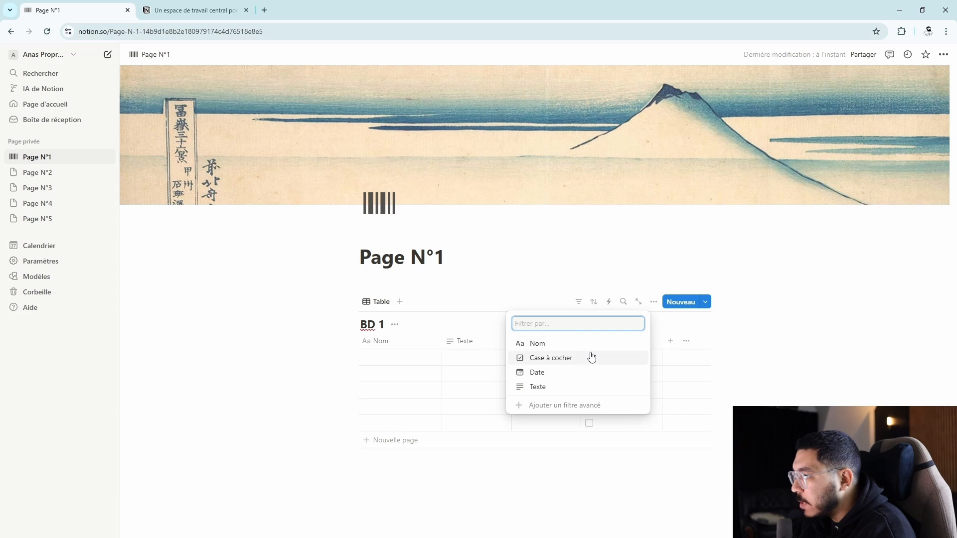
{"action": "left_click", "coordinate": [581, 303]}
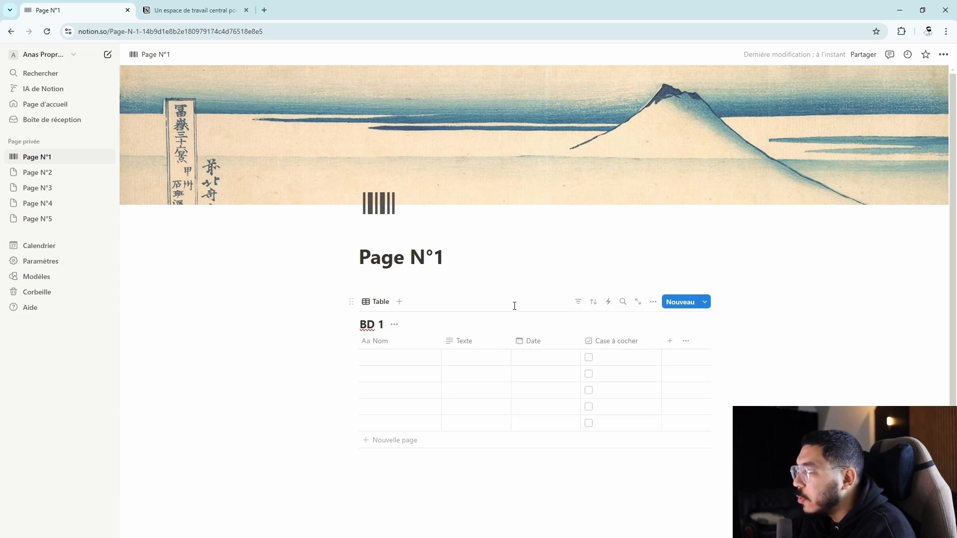
Duplicate the Table view of BD 1 and set the copy's layout to Tableau kanban
{"action": "left_click", "coordinate": [380, 303]}
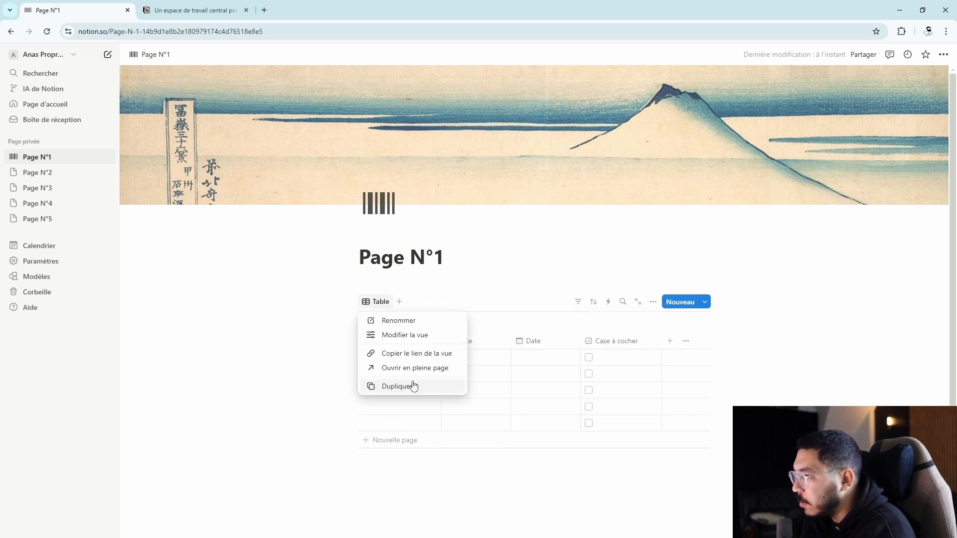
{"action": "left_click", "coordinate": [412, 385]}
{"action": "left_click", "coordinate": [426, 302]}
{"action": "left_click", "coordinate": [426, 302]}
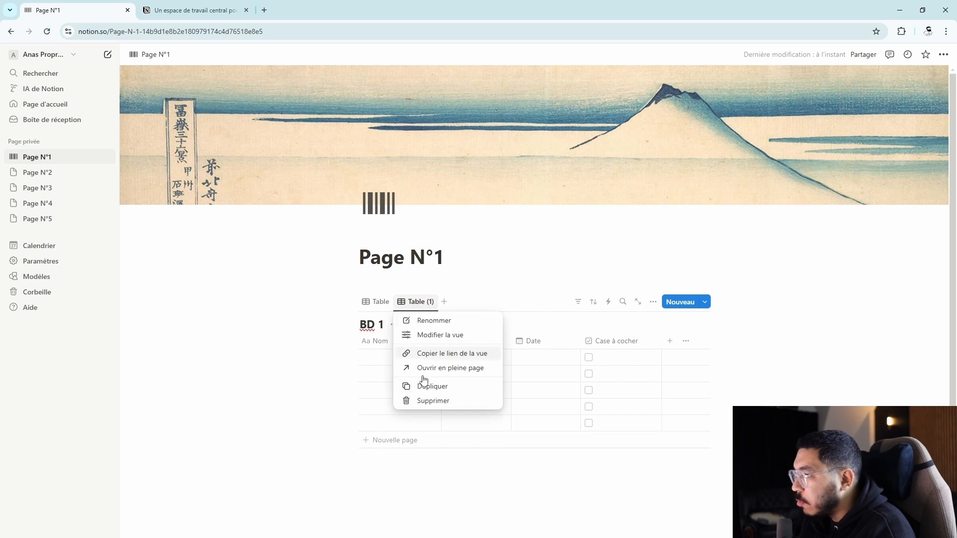
{"action": "left_click", "coordinate": [441, 335]}
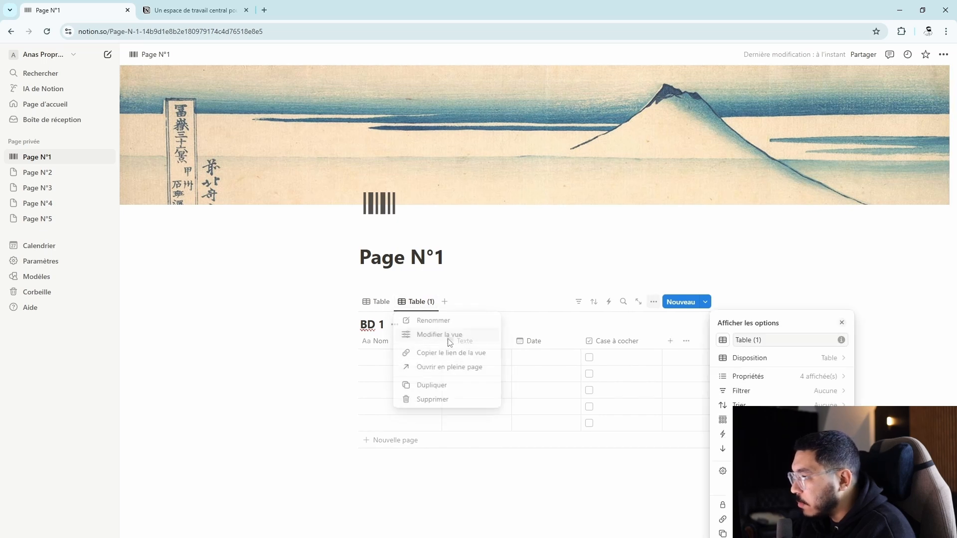
{"action": "left_click", "coordinate": [777, 359]}
{"action": "left_click", "coordinate": [768, 363]}
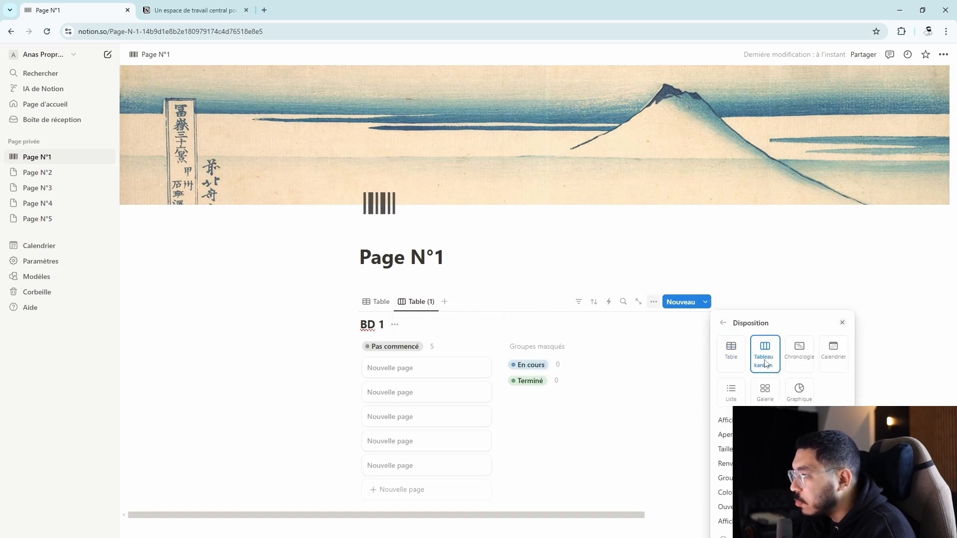
Try the Chronologie, Calendrier and Galerie layouts on the duplicated view, settle on Calendrier, and return to the original Table view
{"action": "left_click", "coordinate": [801, 358]}
{"action": "left_click", "coordinate": [835, 359]}
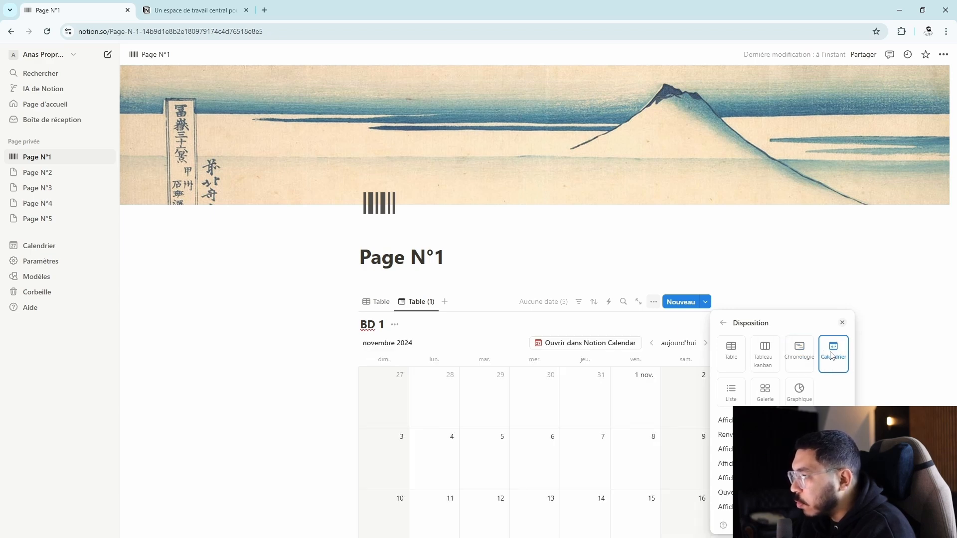
{"action": "left_click", "coordinate": [773, 392]}
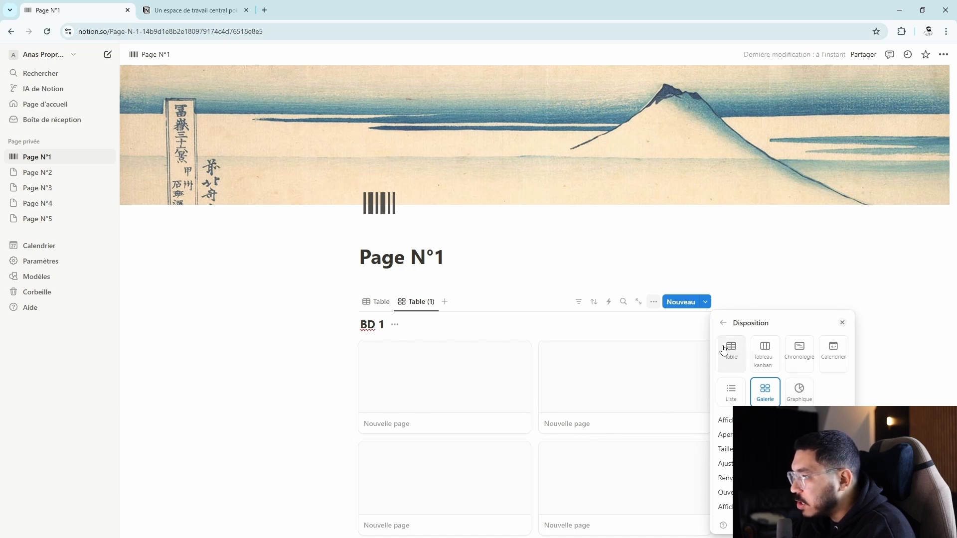
{"action": "left_click", "coordinate": [820, 352]}
{"action": "left_click", "coordinate": [688, 335]}
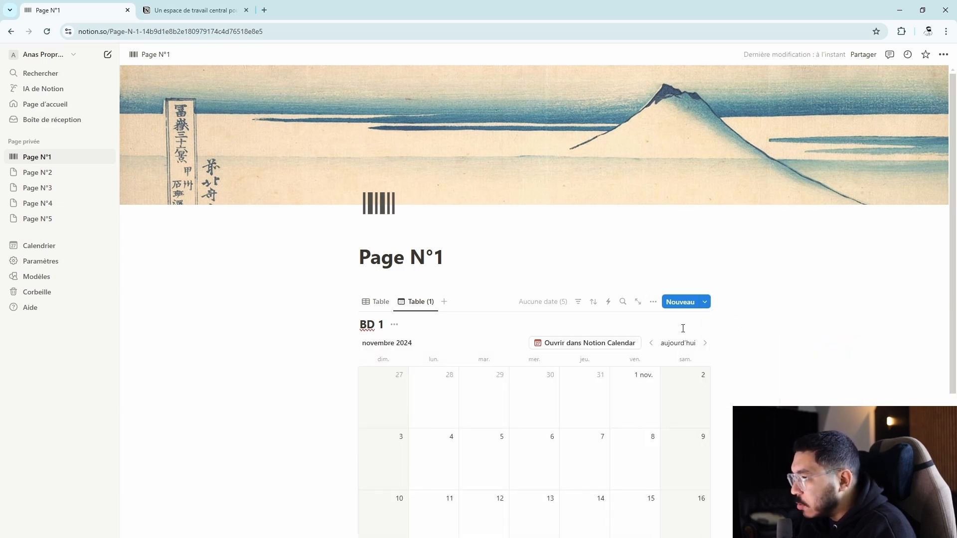
{"action": "scroll", "coordinate": [591, 371], "scroll_direction": "down", "scroll_amount": 2}
{"action": "scroll", "coordinate": [590, 372], "scroll_direction": "up", "scroll_amount": 2}
{"action": "left_click", "coordinate": [377, 302]}
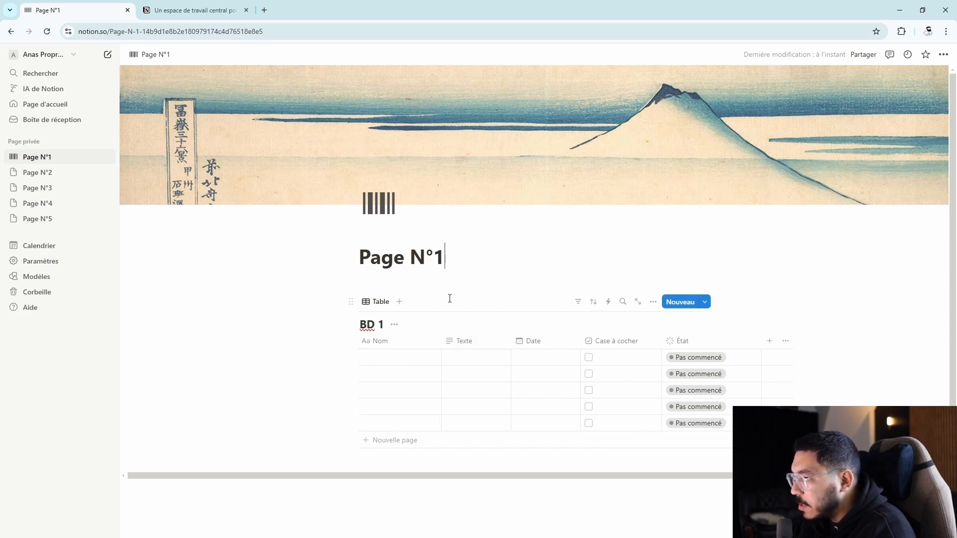
Check the template options for new BD 1 entries and the options available for the Table view
{"action": "left_click", "coordinate": [705, 303]}
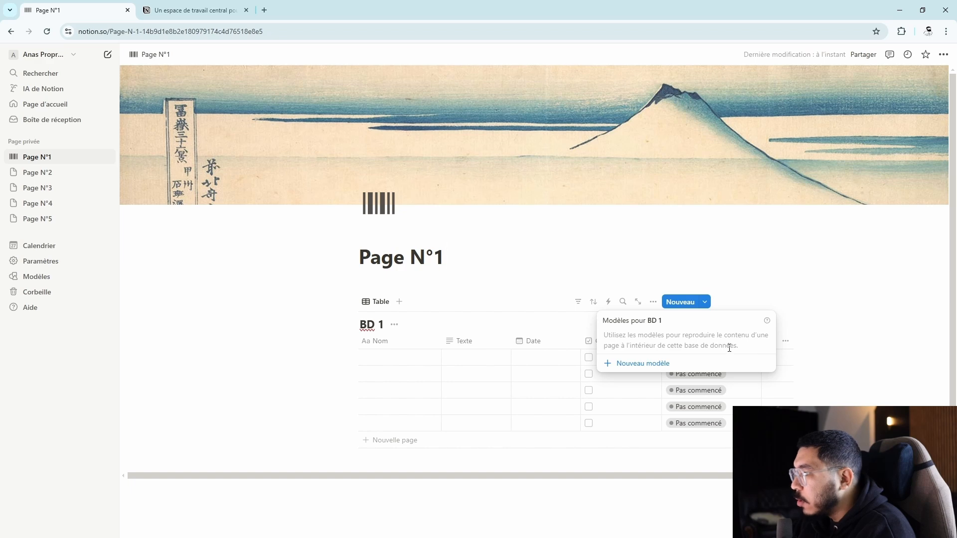
{"action": "left_click", "coordinate": [724, 299]}
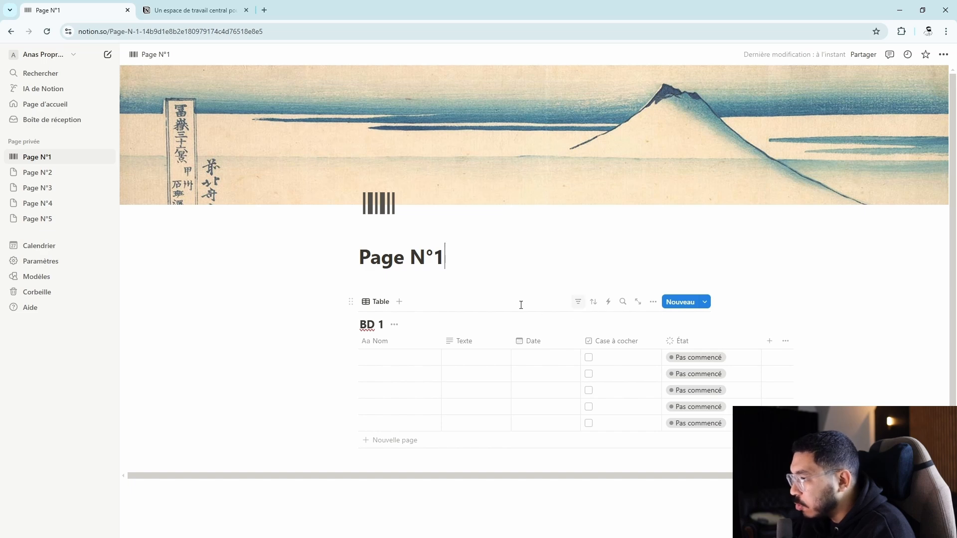
{"action": "left_click", "coordinate": [389, 303]}
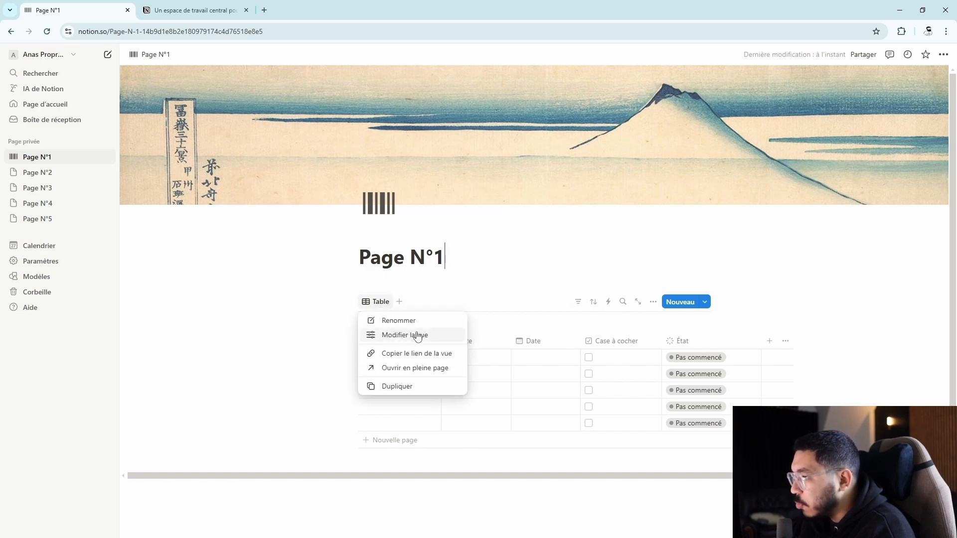
{"action": "left_click", "coordinate": [494, 330]}
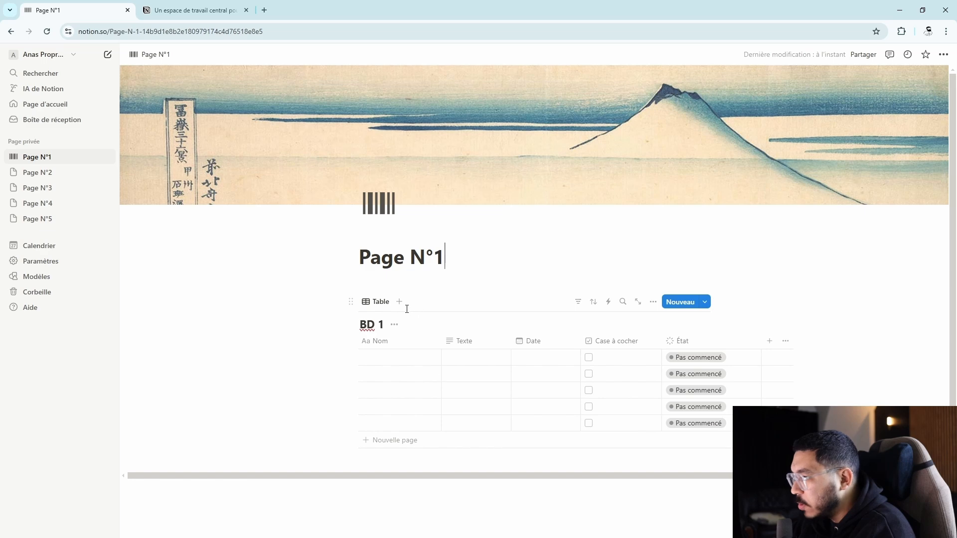